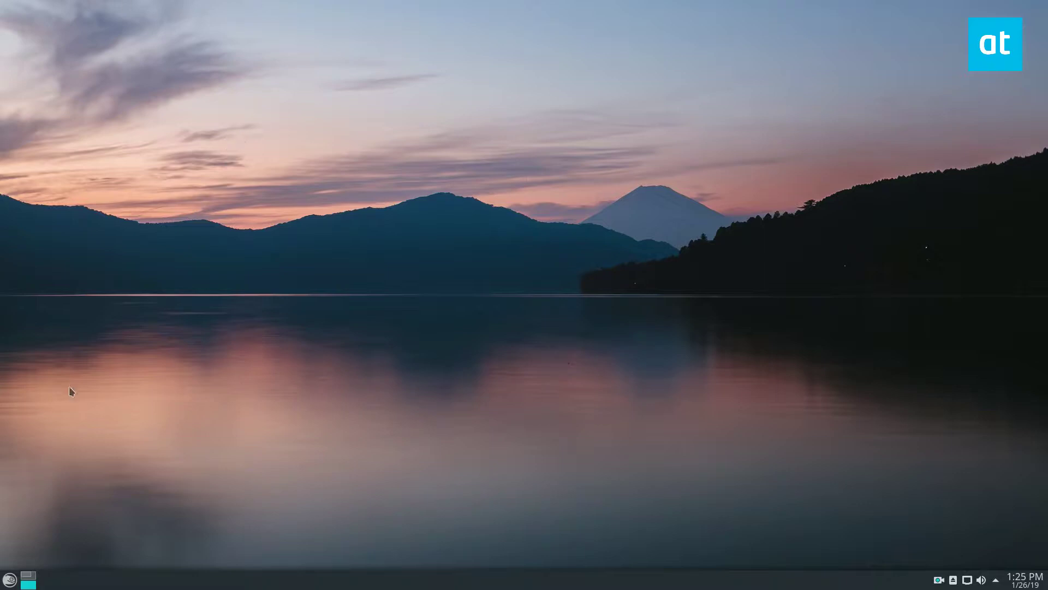
# Launch Disks, select the 16 GB Thumb Drive and choose Format Partition from the gear menu.
pyautogui.press('super')
pyautogui.write('disks')
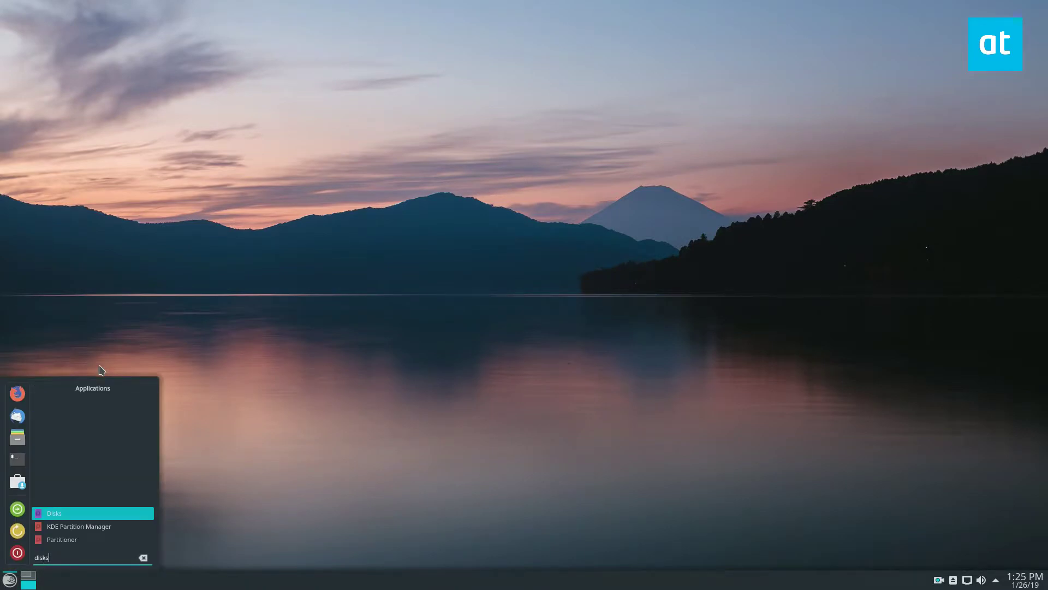
pyautogui.click(74, 514)
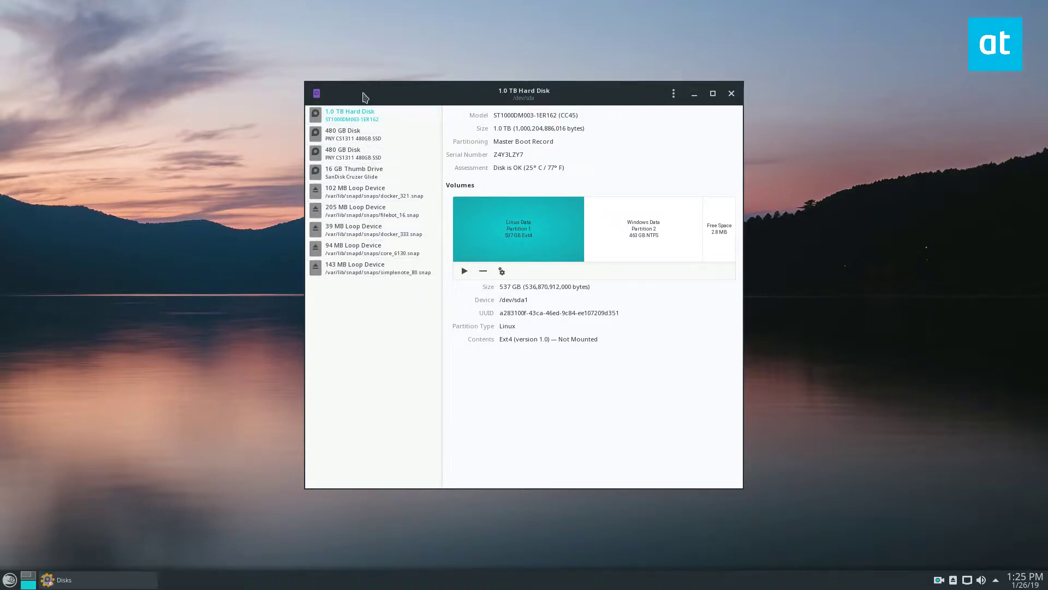
pyautogui.click(366, 174)
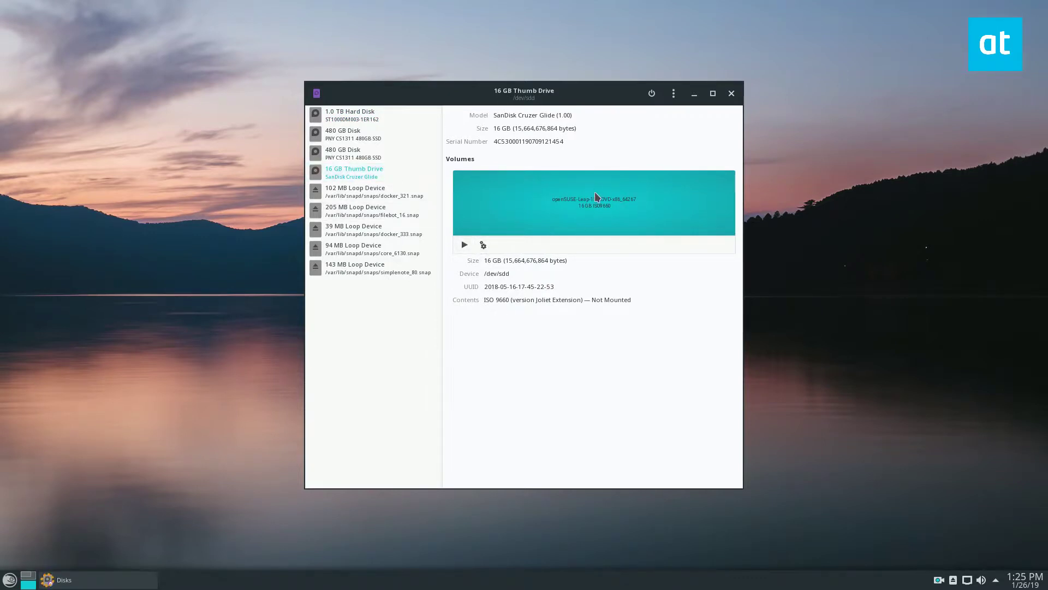
pyautogui.click(483, 244)
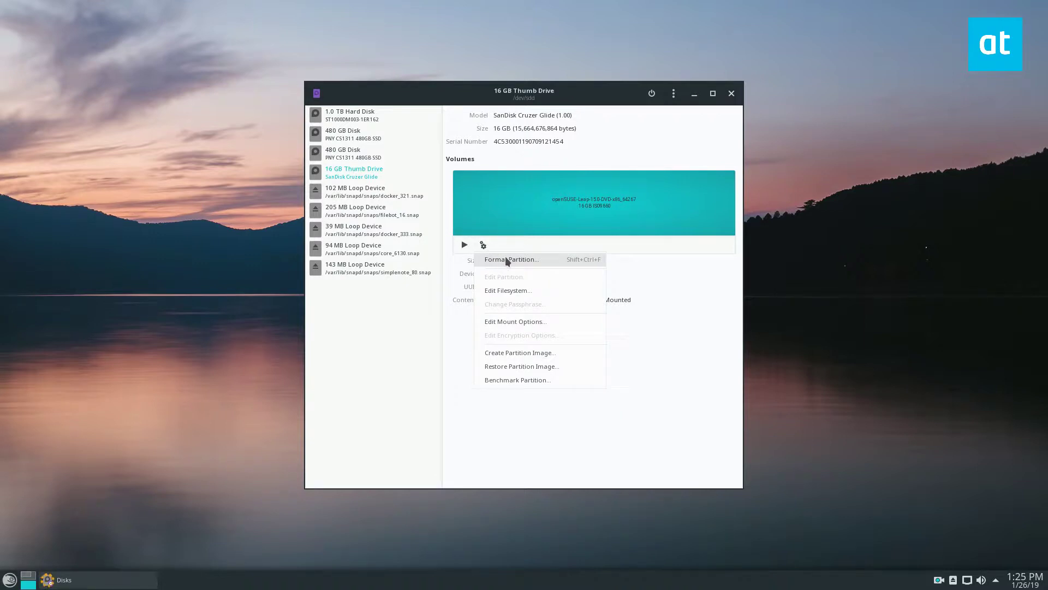
pyautogui.click(507, 260)
# Choose Encrypted (LUKS + Ext4), name it Derrik's Data, and enter and confirm the passphrase.
pyautogui.click(613, 279)
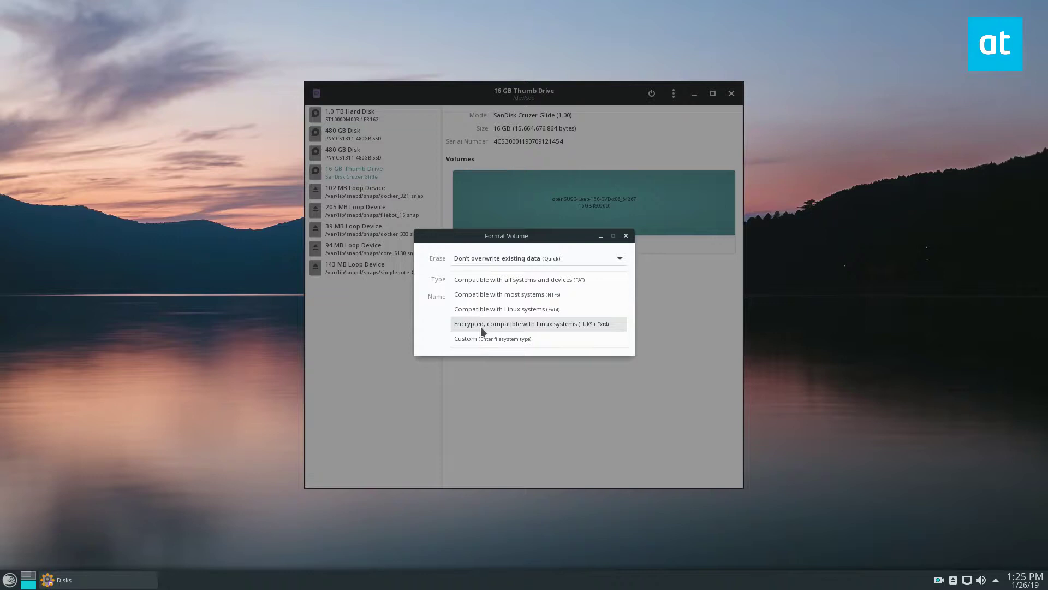
pyautogui.click(554, 326)
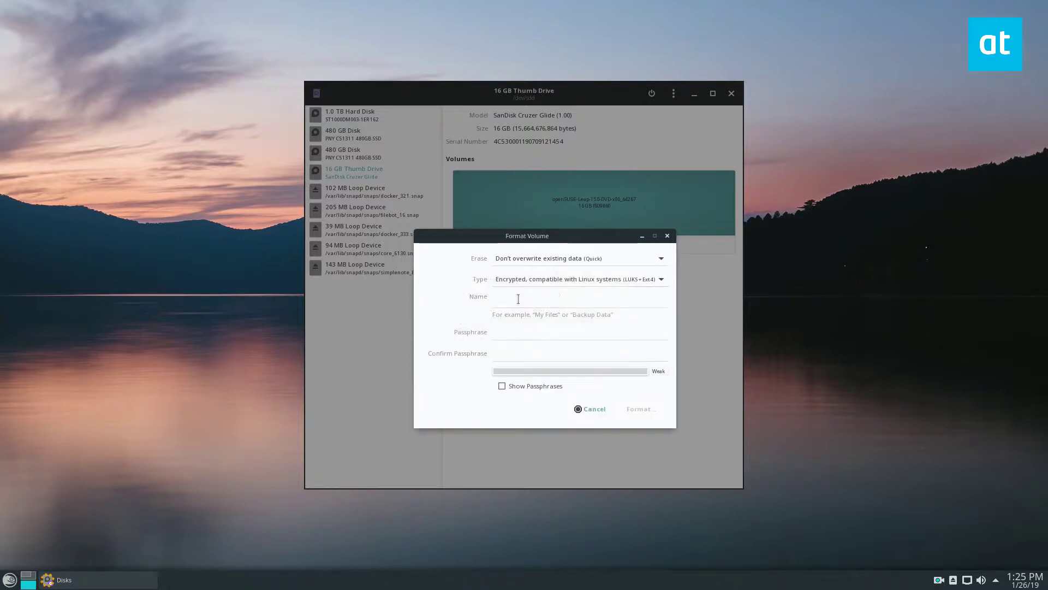
pyautogui.write('Derr')
pyautogui.write("ik's Data")
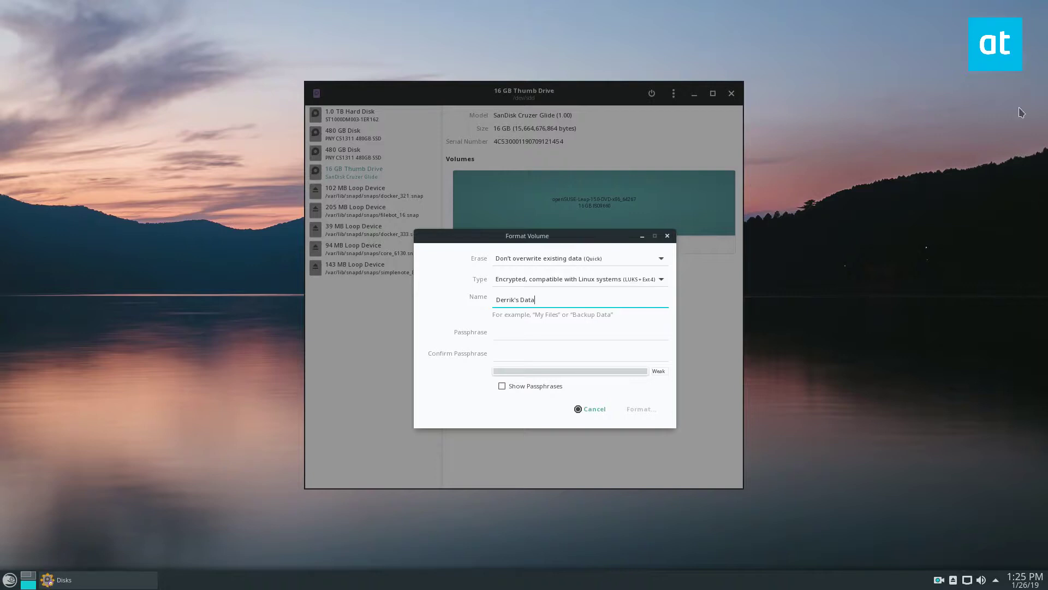
pyautogui.click(530, 332)
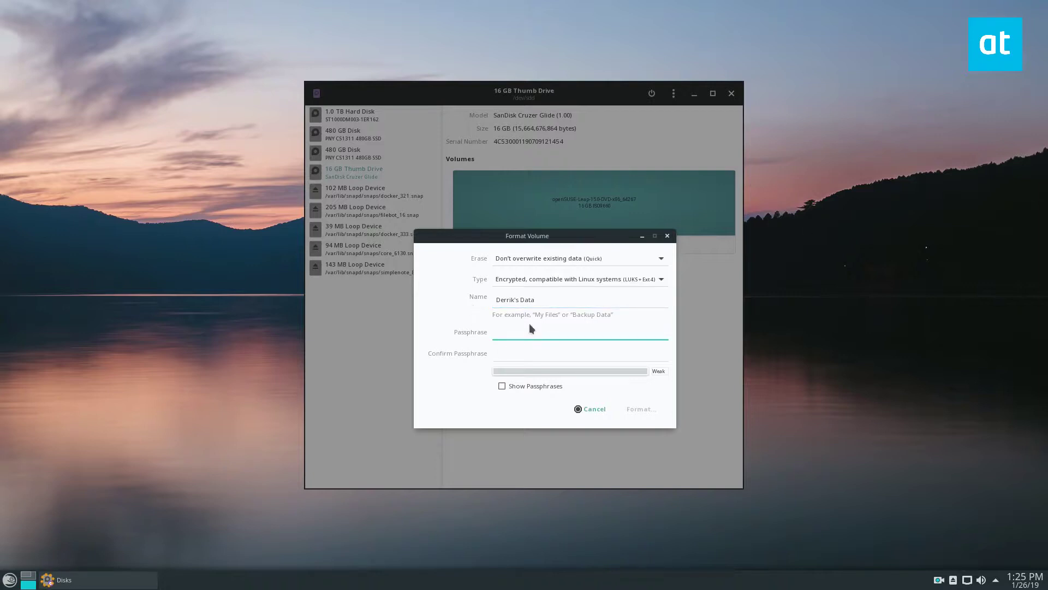
pyautogui.write('password')
pyautogui.press('Tab')
pyautogui.write('p')
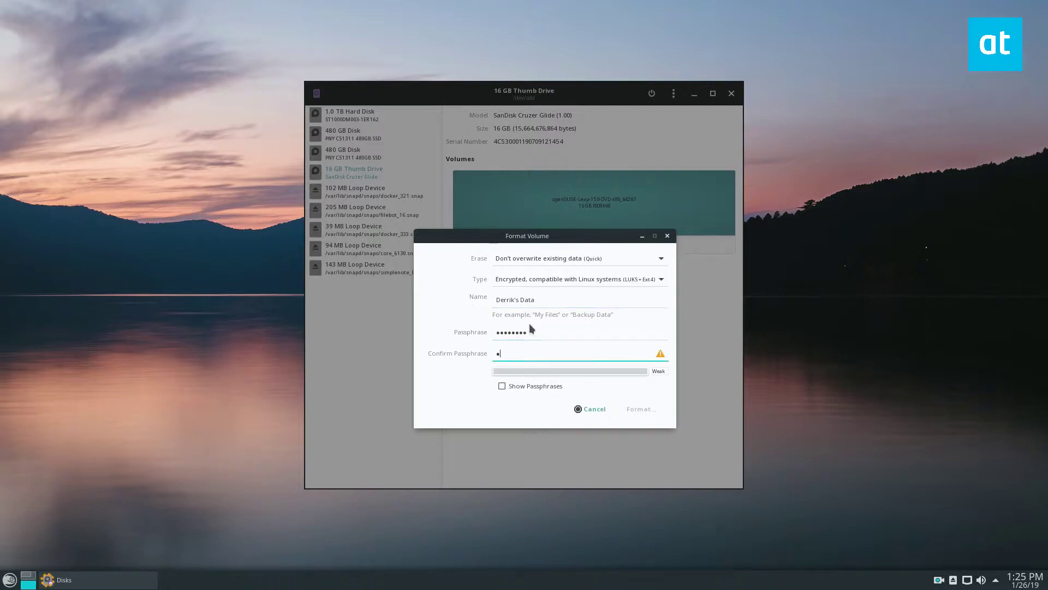
pyautogui.write('assword')
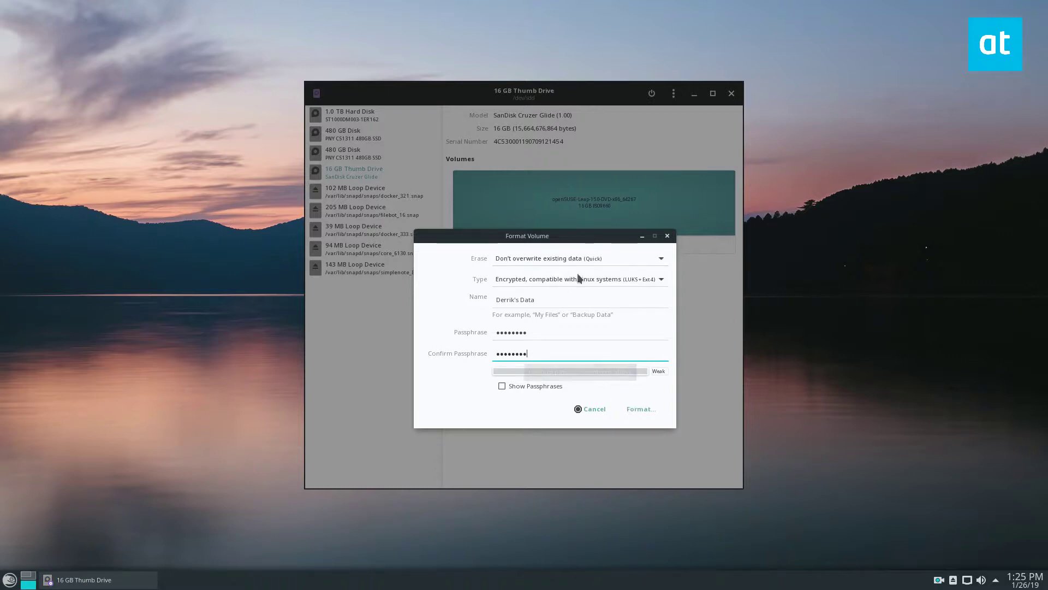
pyautogui.click(640, 409)
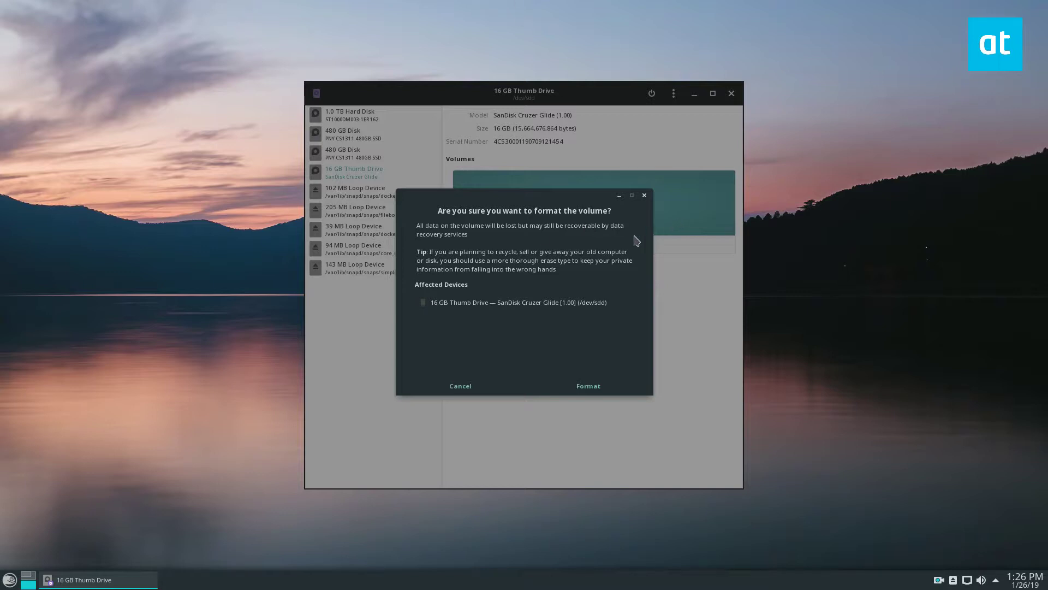
# Confirm erasing the thumb drive, wait for formatting to finish, and nudge the Disks window.
pyautogui.click(592, 392)
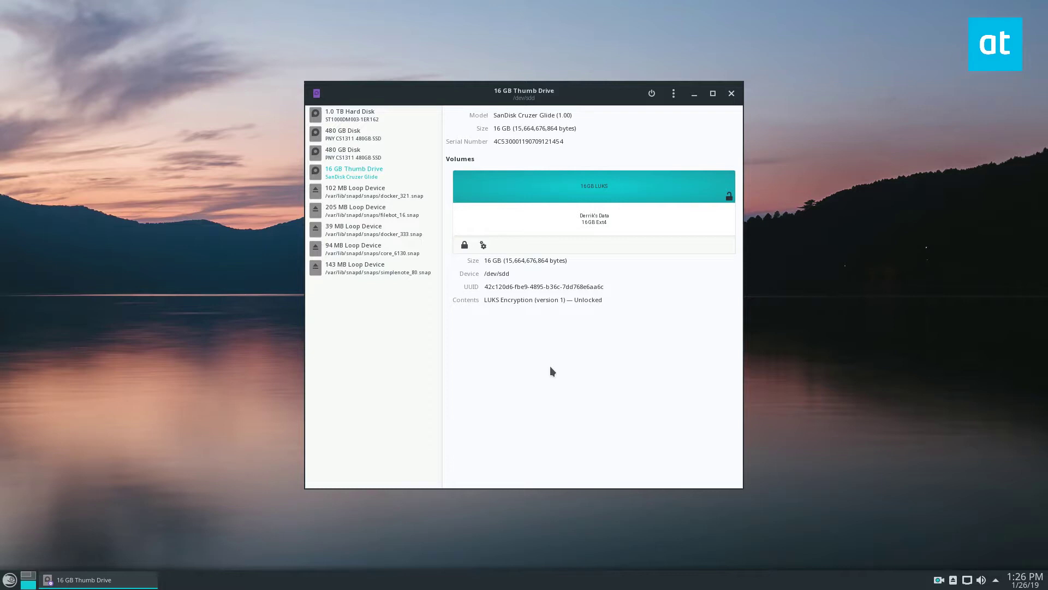
pyautogui.moveTo(429, 90); pyautogui.dragTo(433, 77)
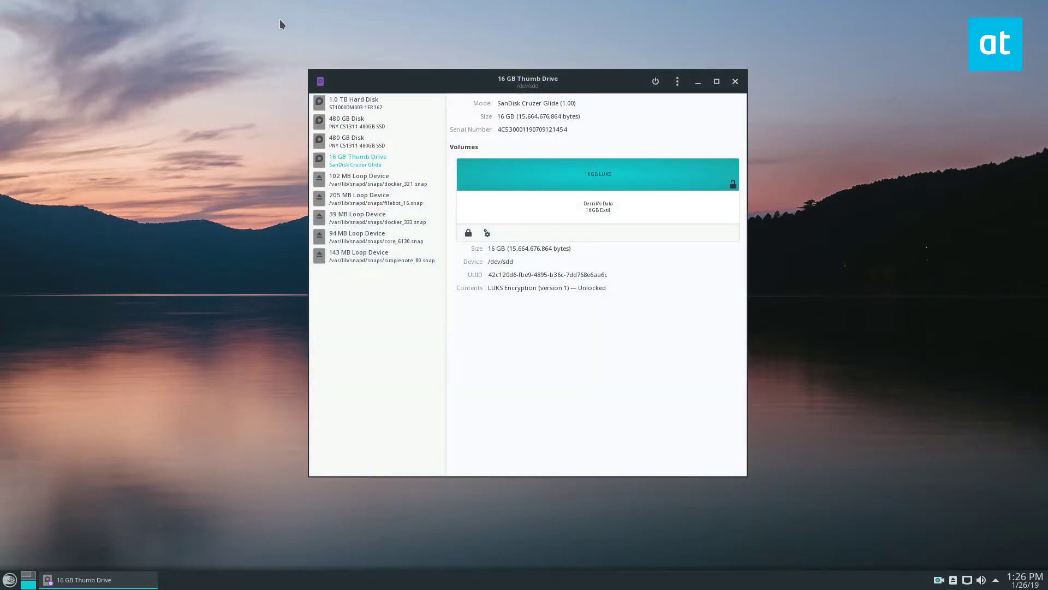
# Close Disks, launch Dolphin and browse the Derrik's Data volume.
pyautogui.click(735, 82)
pyautogui.click(10, 579)
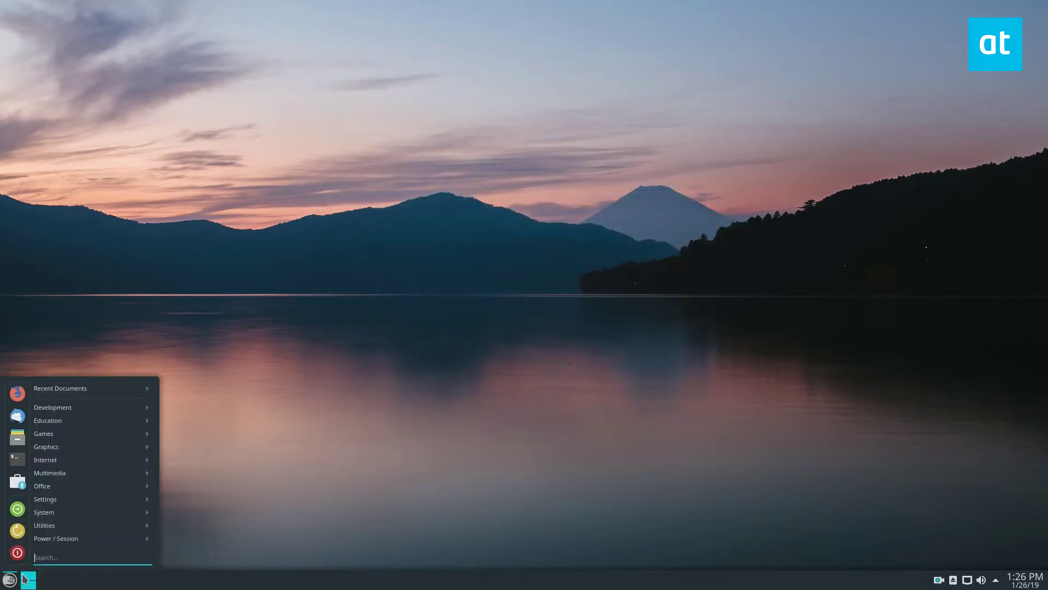
pyautogui.click(29, 579)
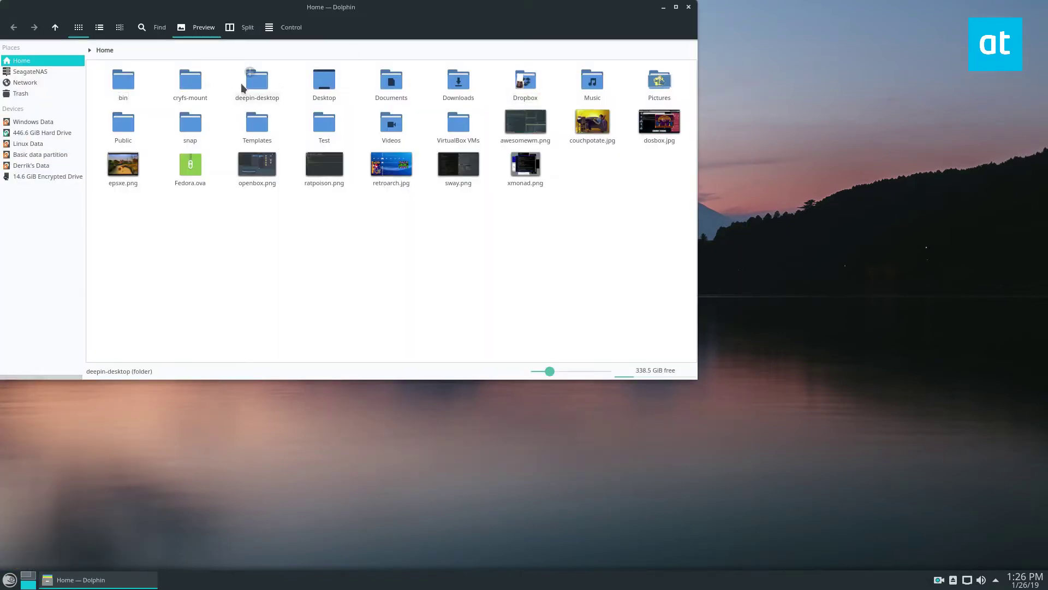
pyautogui.click(31, 165)
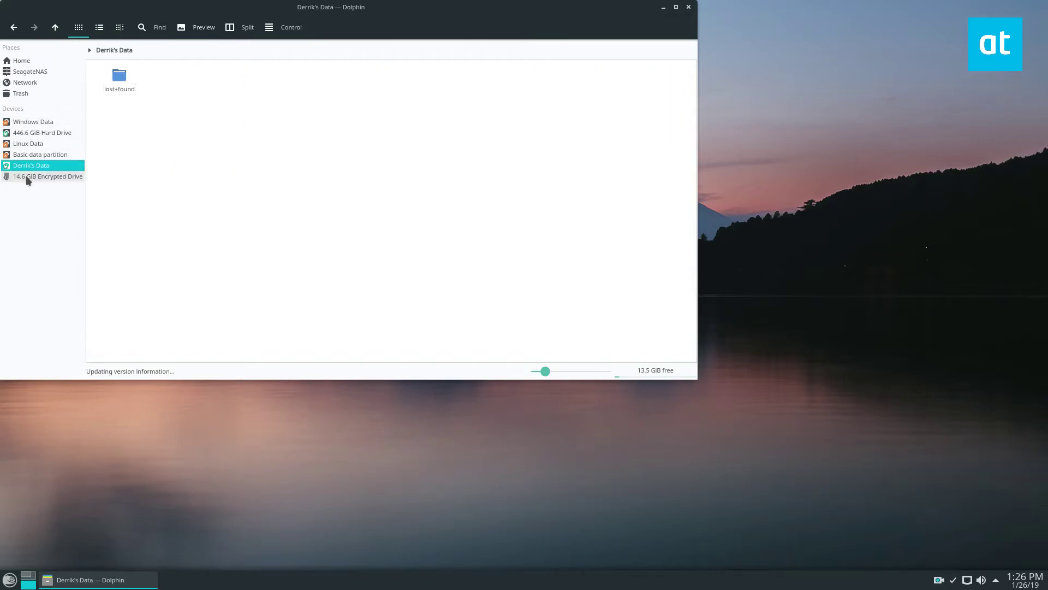
# Safely remove the 14.6 GiB Encrypted Drive and centre the Dolphin window.
pyautogui.click(52, 176)
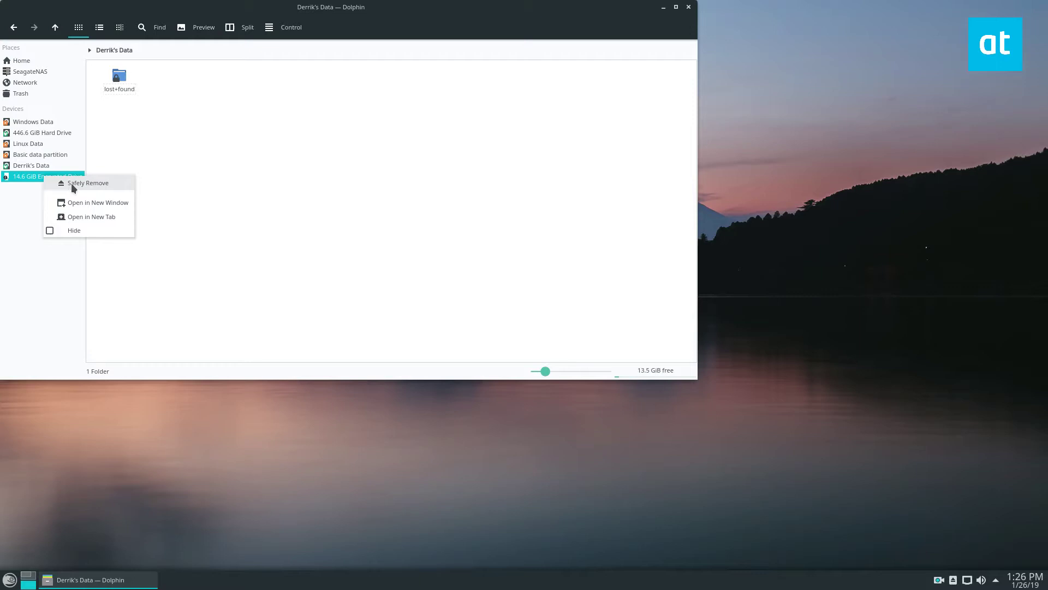
pyautogui.click(74, 183)
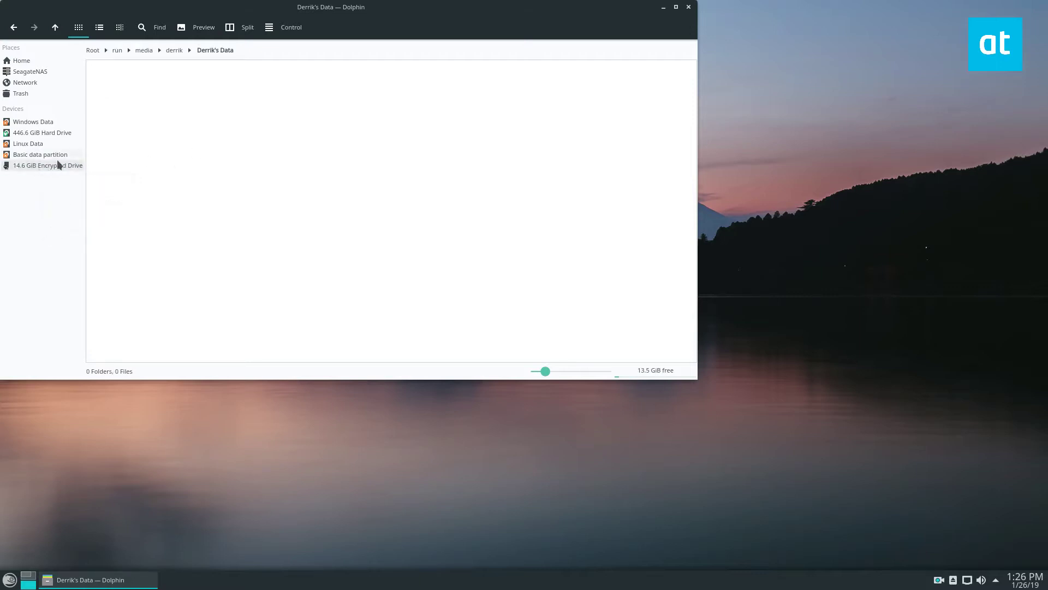
pyautogui.rightClick(44, 166)
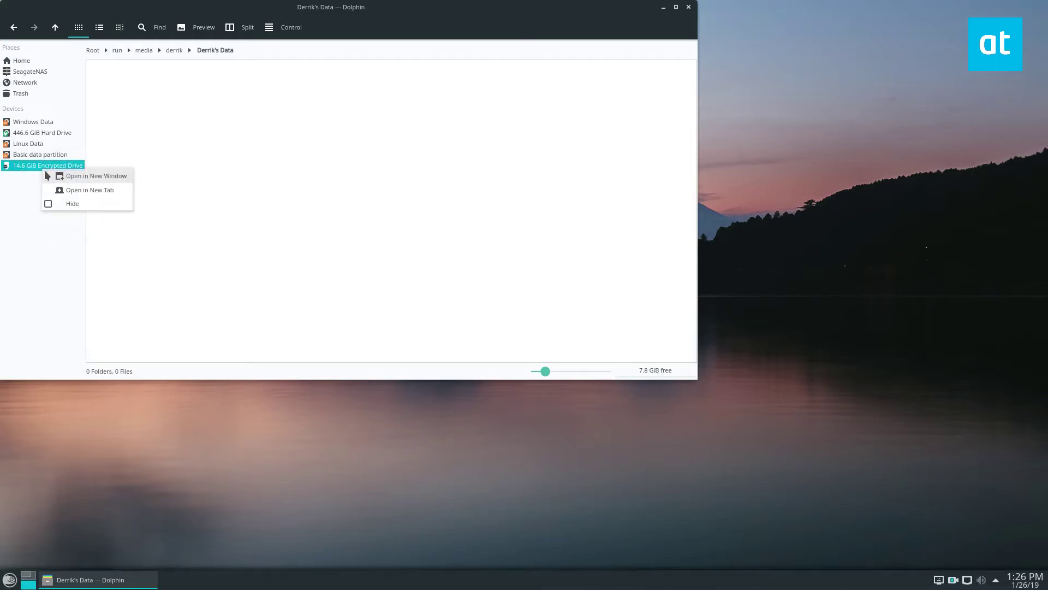
pyautogui.click(228, 148)
pyautogui.click(44, 166)
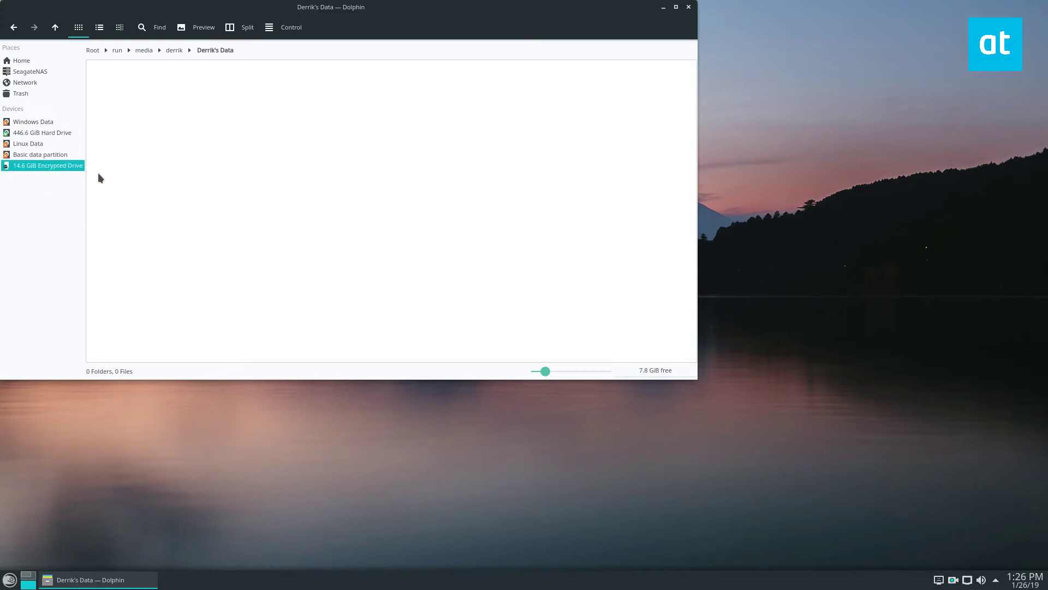
pyautogui.moveTo(482, 4); pyautogui.dragTo(608, 113)
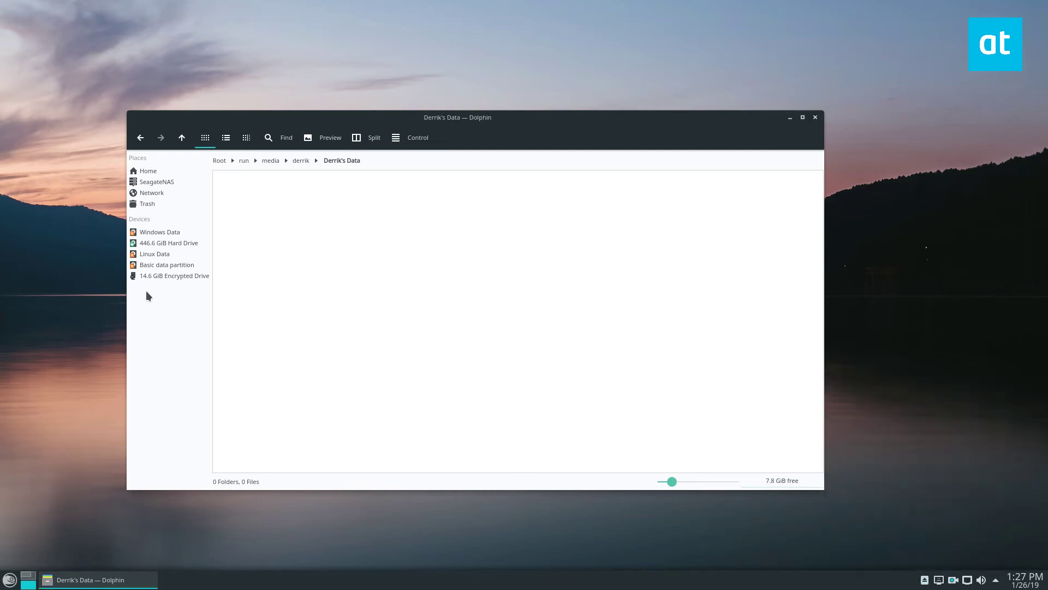
# Unlock the encrypted drive with its password and create a text file named 'test'.
pyautogui.click(162, 276)
pyautogui.write('•')
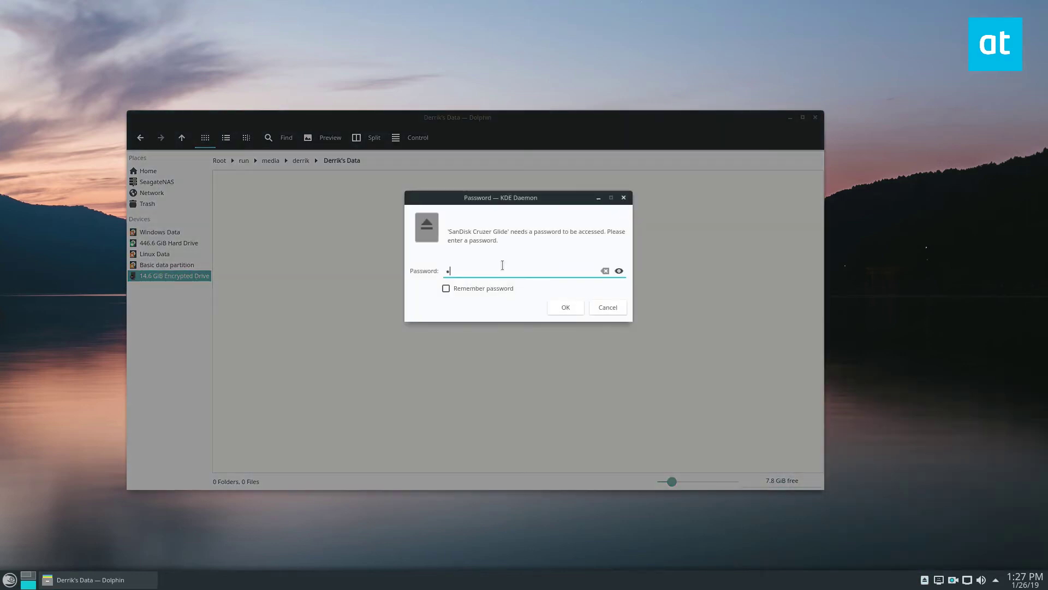
pyautogui.write('••••')
pyautogui.press('Return')
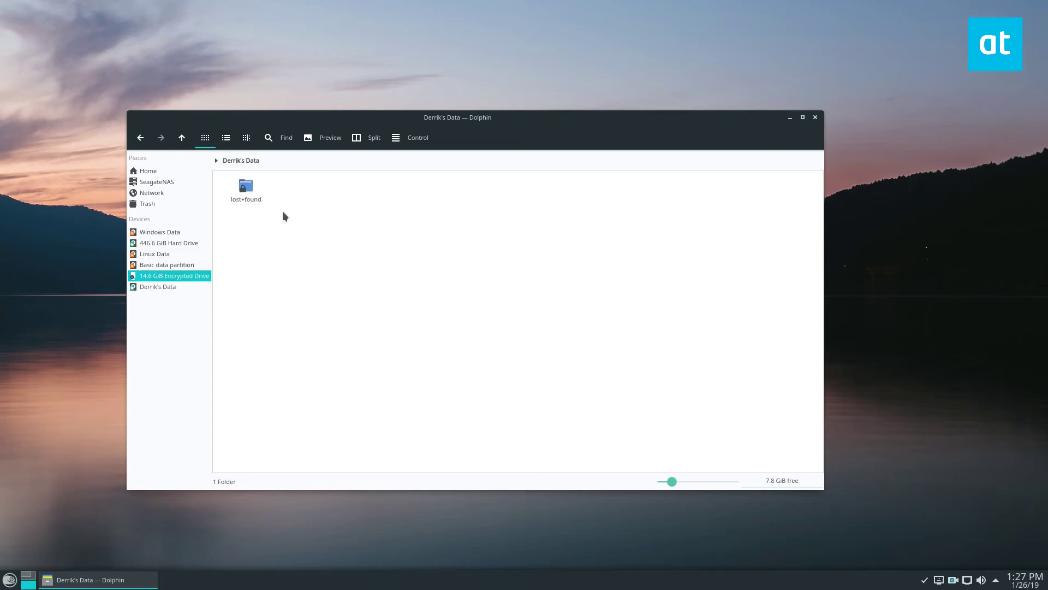
pyautogui.rightClick(324, 207)
pyautogui.moveTo(354, 215)
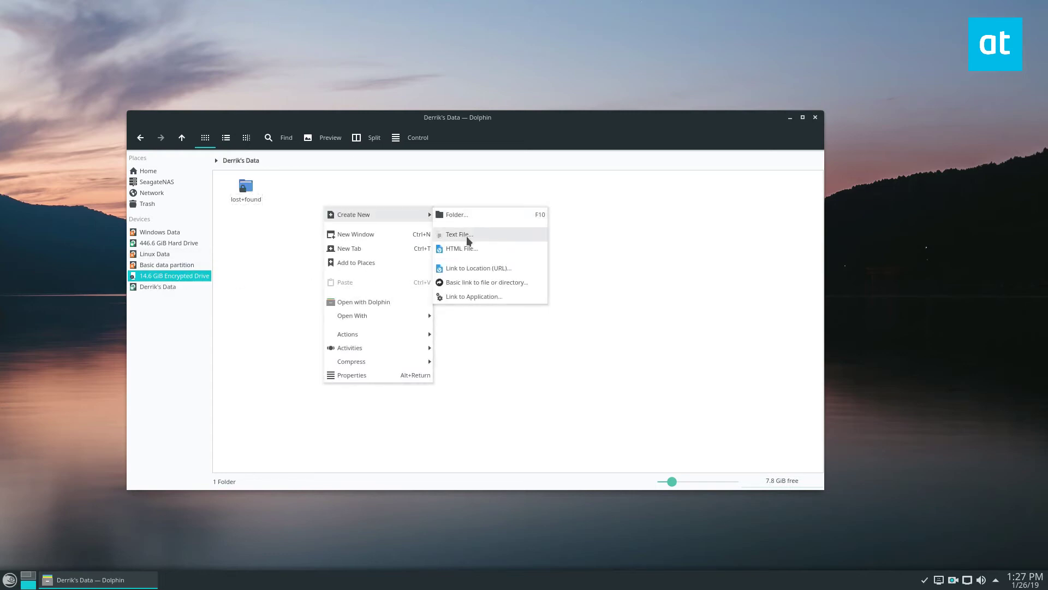
pyautogui.click(466, 236)
pyautogui.write('test')
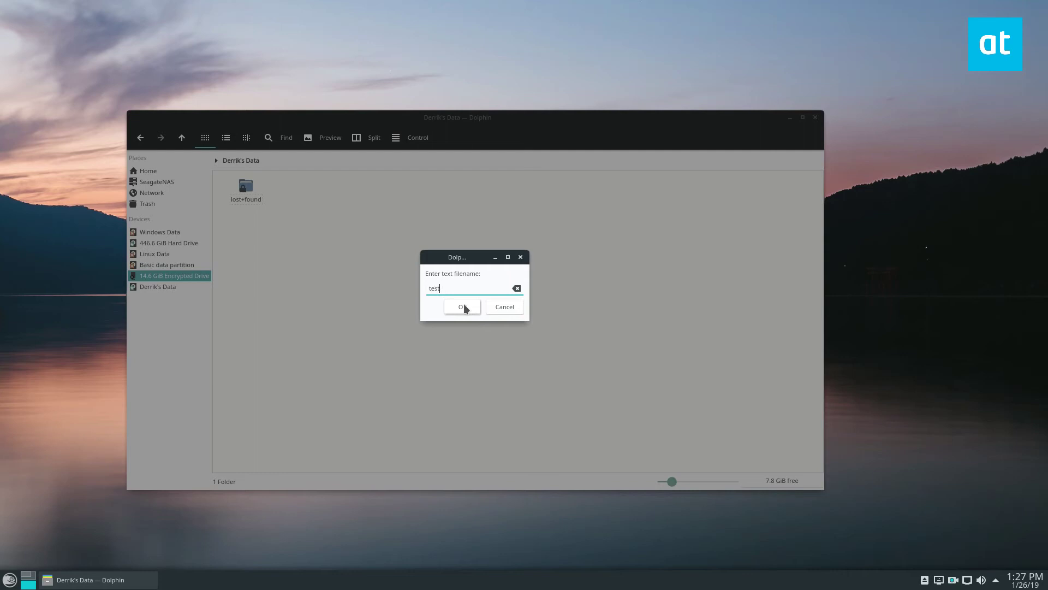
pyautogui.click(464, 305)
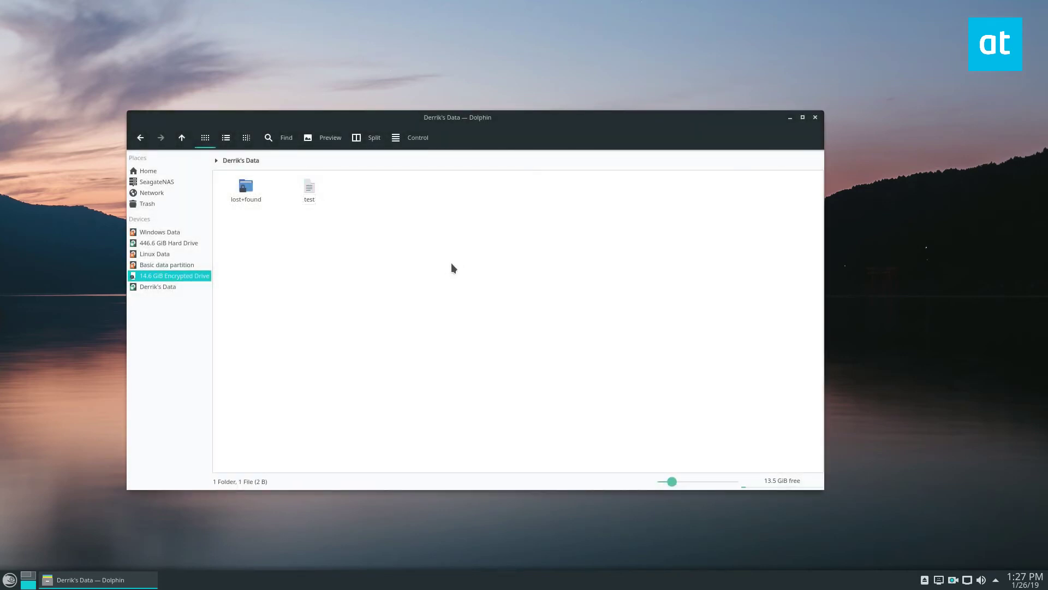
# Safely remove the encrypted drive and minimise Dolphin.
pyautogui.rightClick(184, 275)
pyautogui.click(228, 281)
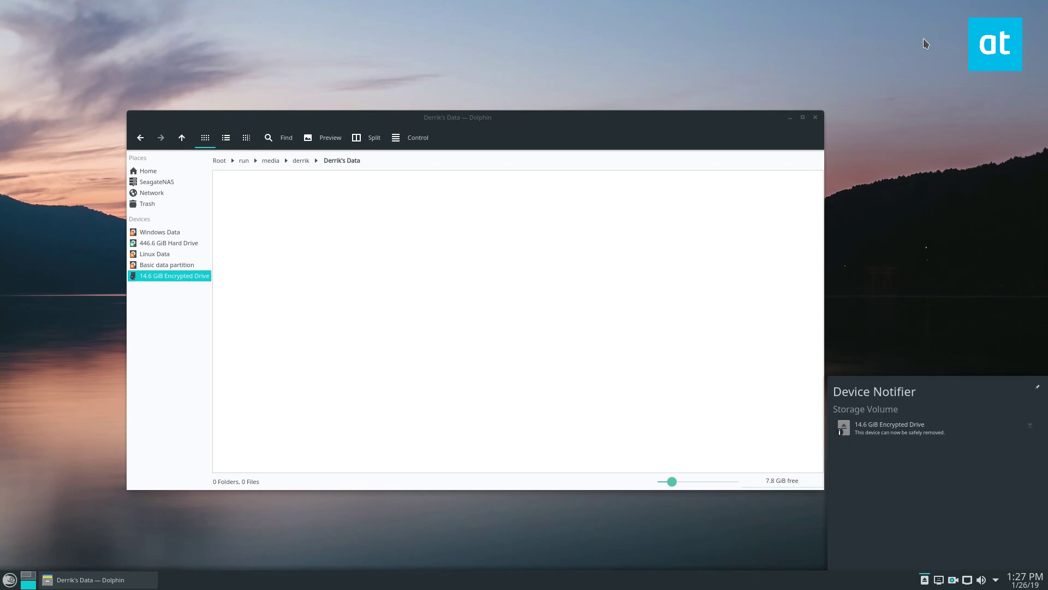
pyautogui.click(791, 117)
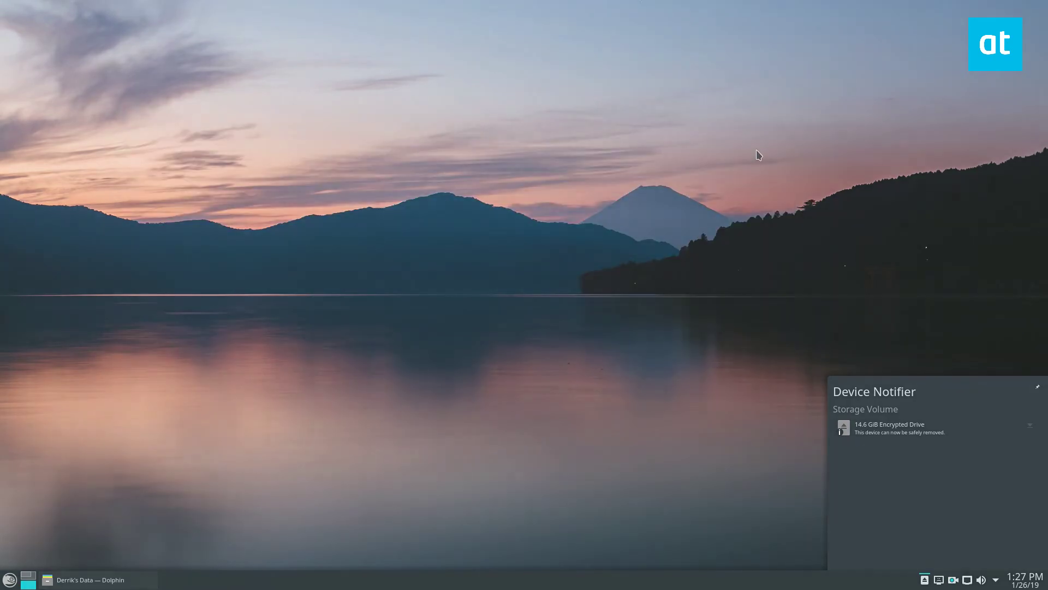